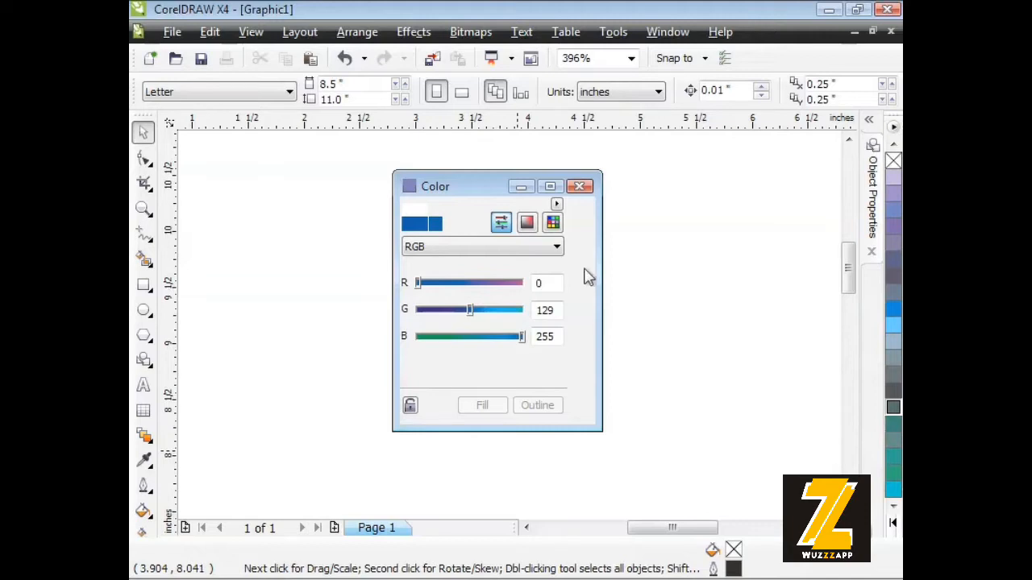
# Switch the colour model from RGB to CMYK and mix a green of C54 M24 Y80 K0.
pyautogui.click(486, 248)
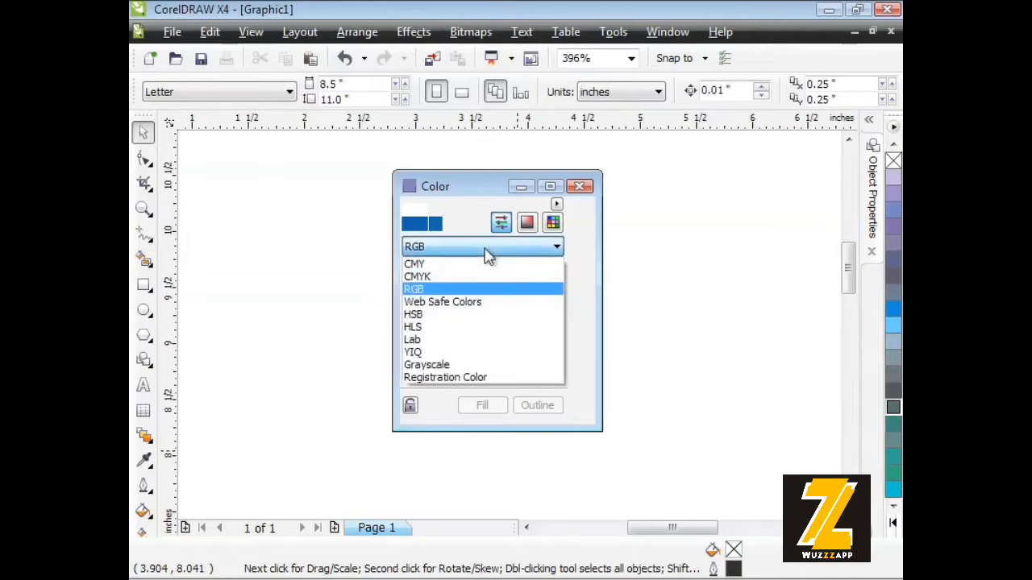
pyautogui.click(454, 278)
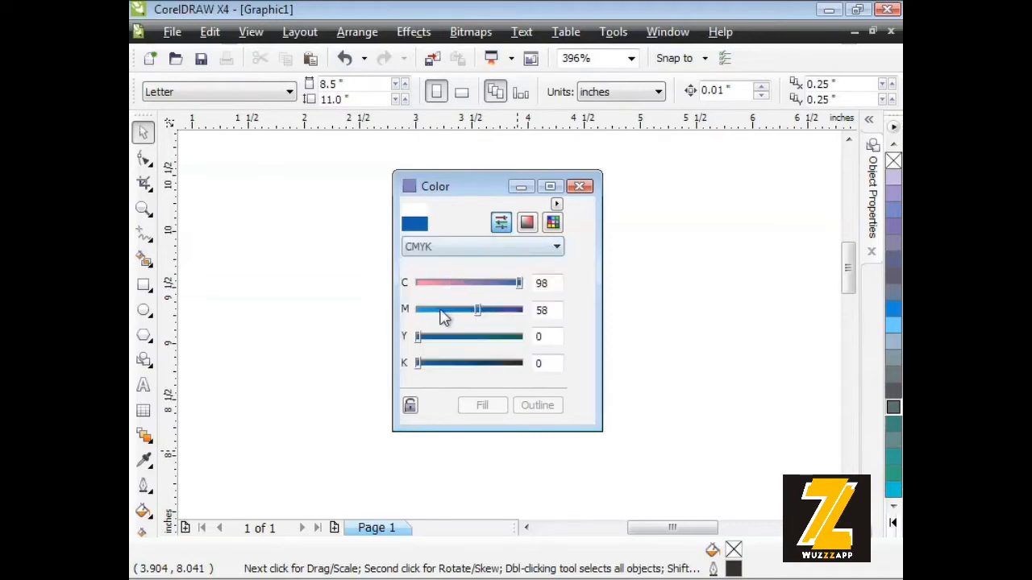
pyautogui.moveTo(518, 283); pyautogui.dragTo(505, 344)
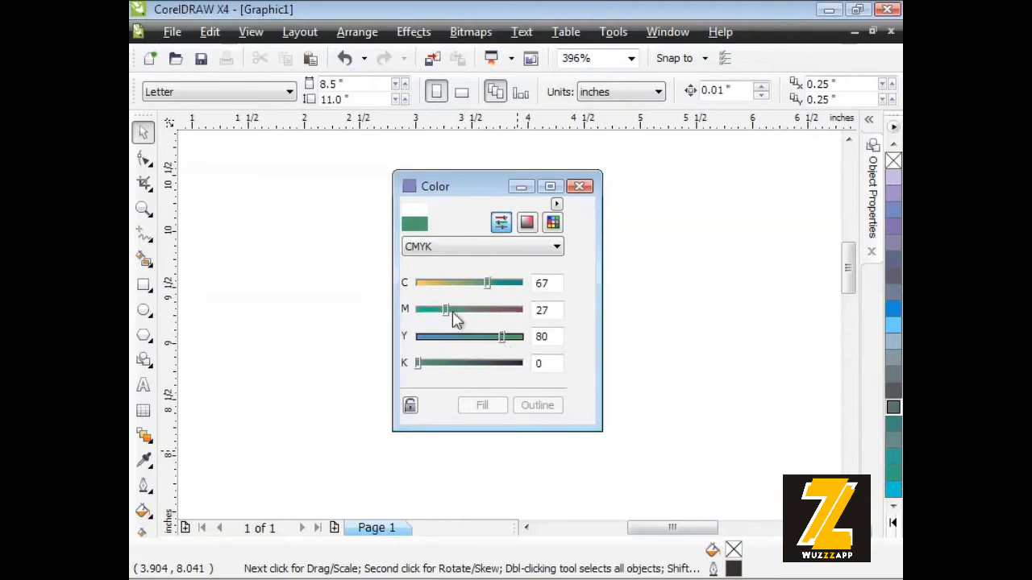
pyautogui.moveTo(446, 312)
pyautogui.mouseDown()
pyautogui.moveTo(465, 284)
pyautogui.moveTo(482, 288)
pyautogui.moveTo(444, 315)
pyautogui.mouseUp()
pyautogui.moveTo(483, 285); pyautogui.dragTo(476, 289)
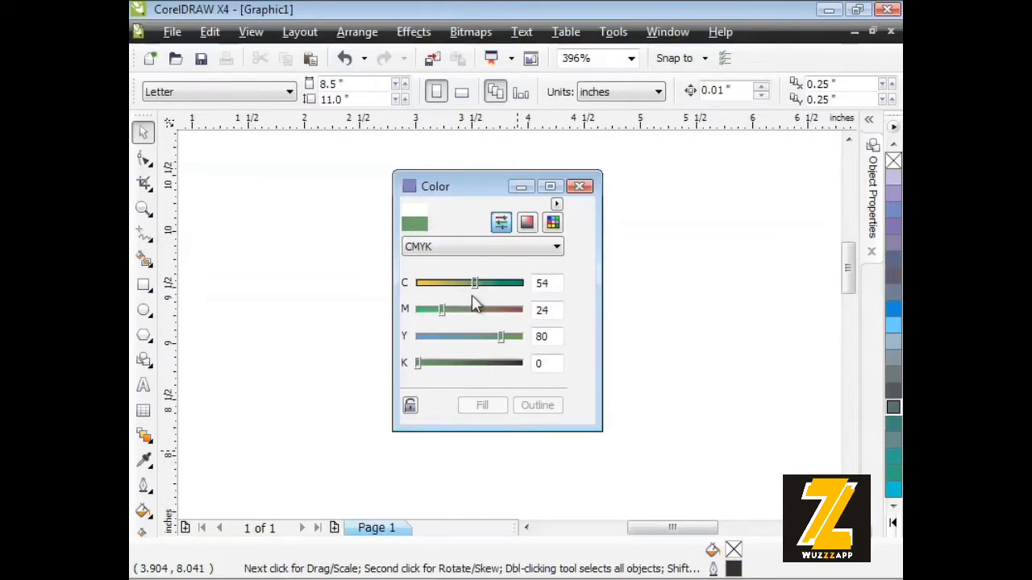
# Review the green's four CMYK value fields and add the mixed green to the colour palette.
pyautogui.click(527, 286)
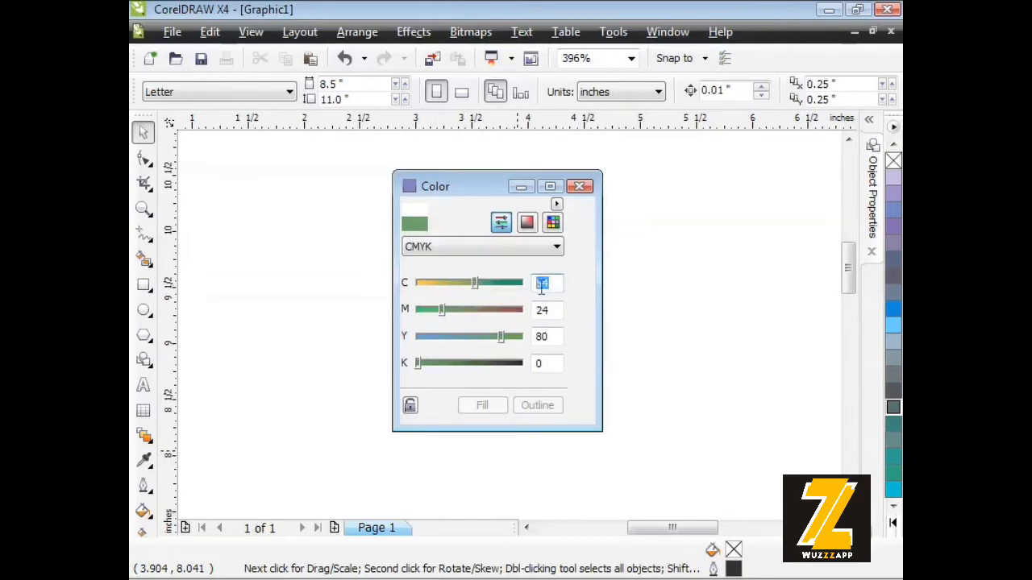
pyautogui.click(545, 311)
pyautogui.click(534, 336)
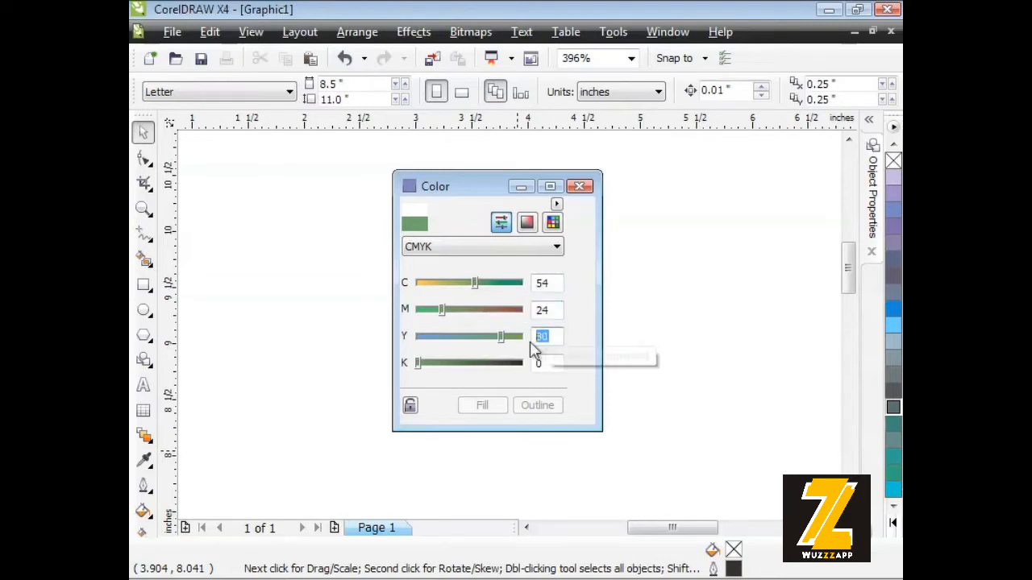
pyautogui.click(535, 364)
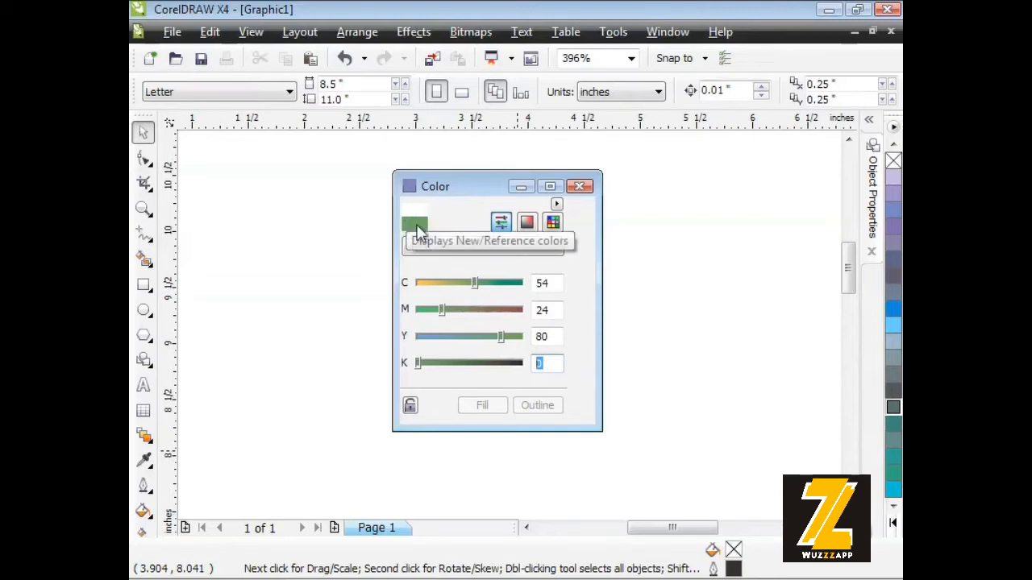
pyautogui.moveTo(415, 229); pyautogui.dragTo(892, 288)
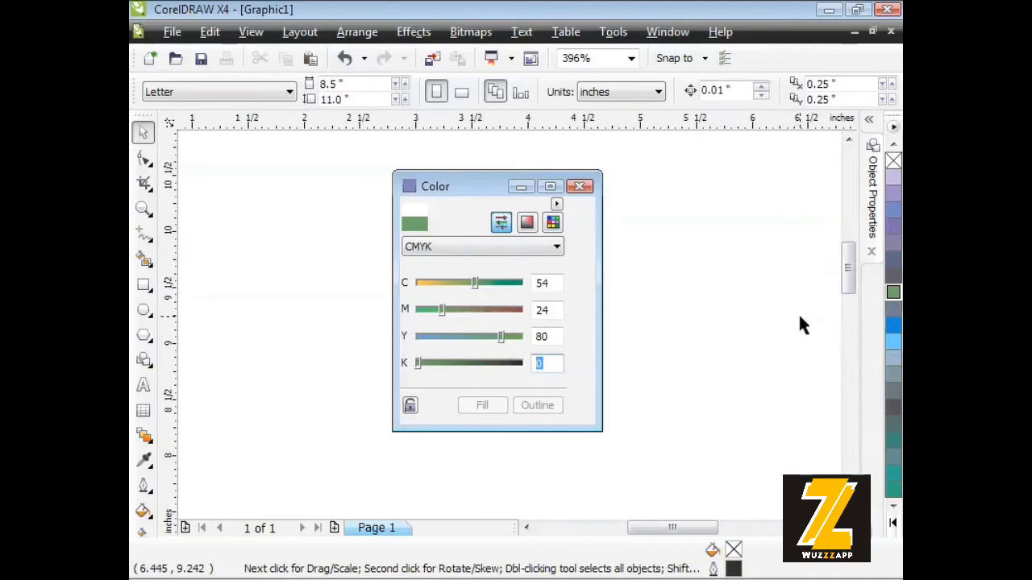
# Mix a golden yellow of C3 M26 Y94 K0 and add it to the colour palette below the custom green.
pyautogui.click(468, 283)
pyautogui.moveTo(468, 284); pyautogui.dragTo(422, 284)
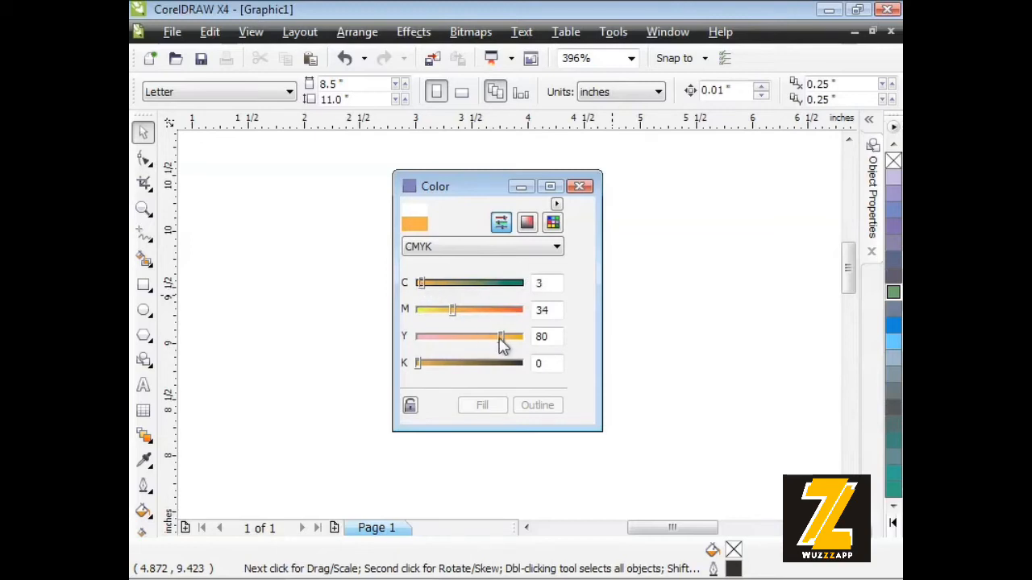
pyautogui.moveTo(500, 342); pyautogui.dragTo(518, 342)
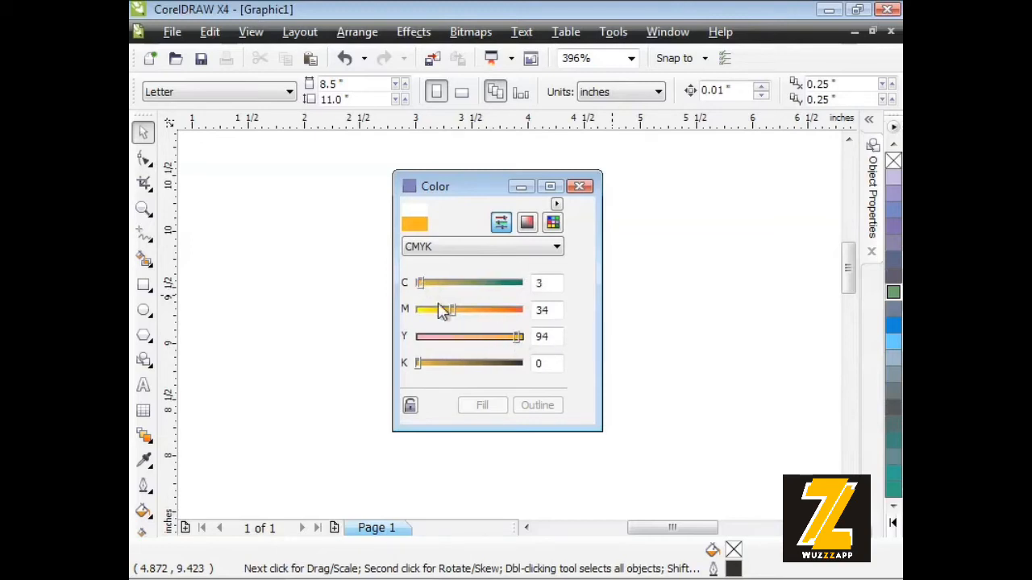
pyautogui.moveTo(451, 315); pyautogui.dragTo(449, 316)
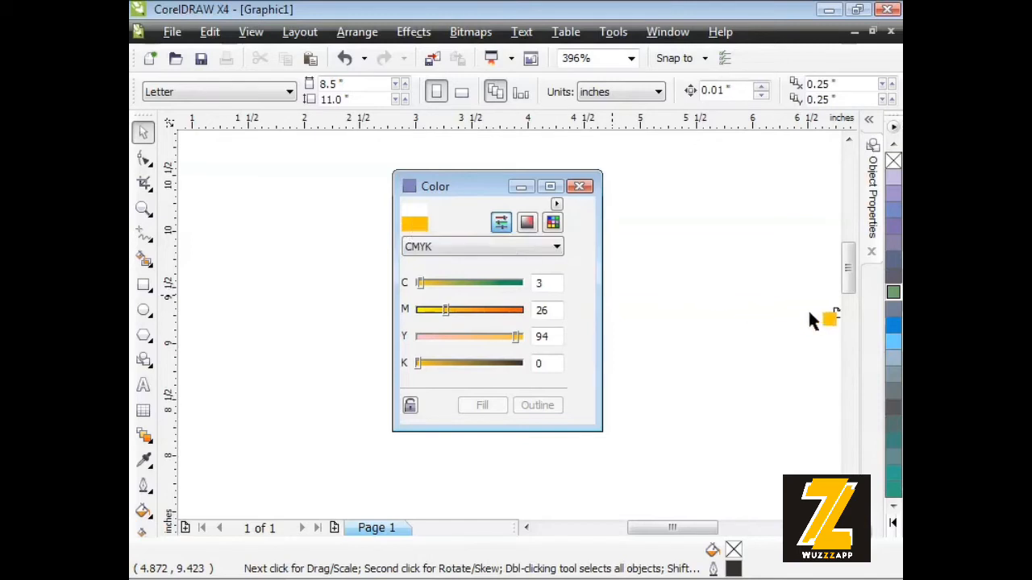
pyautogui.moveTo(810, 314); pyautogui.dragTo(893, 310)
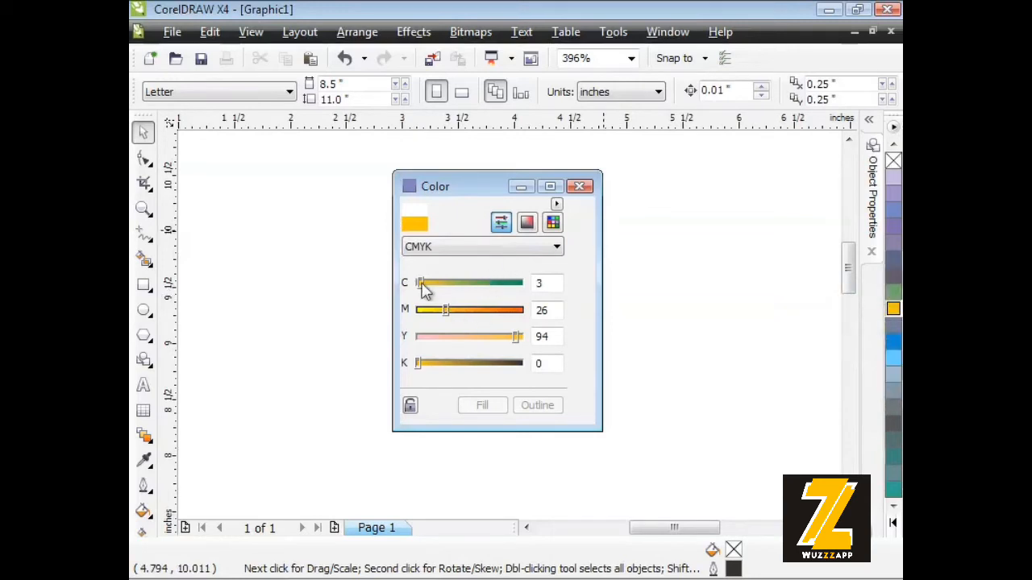
# Mix a pink of C0 M43 Y0 K0 and add it to the colour palette below the golden yellow.
pyautogui.moveTo(515, 337); pyautogui.dragTo(466, 320)
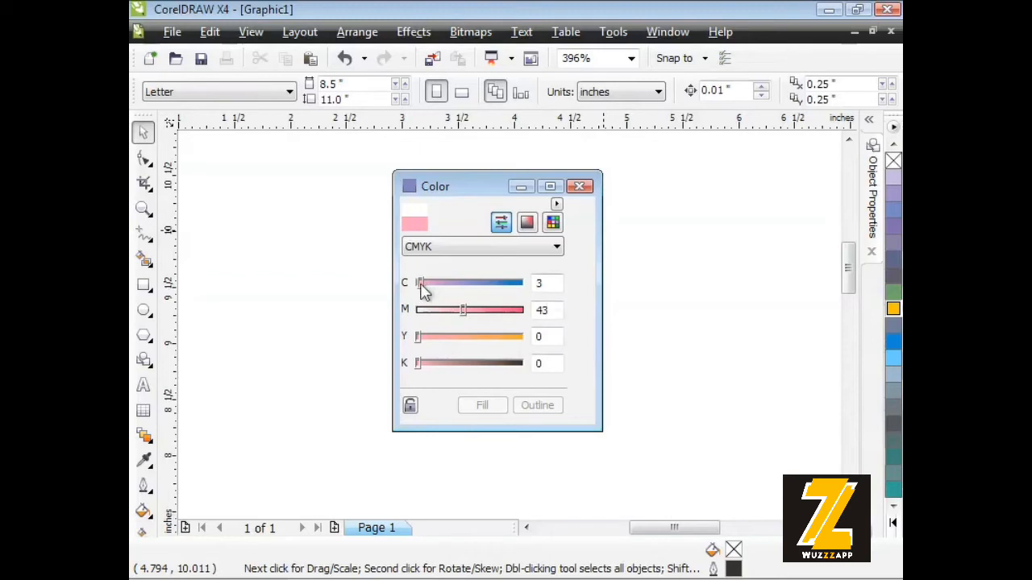
pyautogui.moveTo(426, 284); pyautogui.dragTo(405, 284)
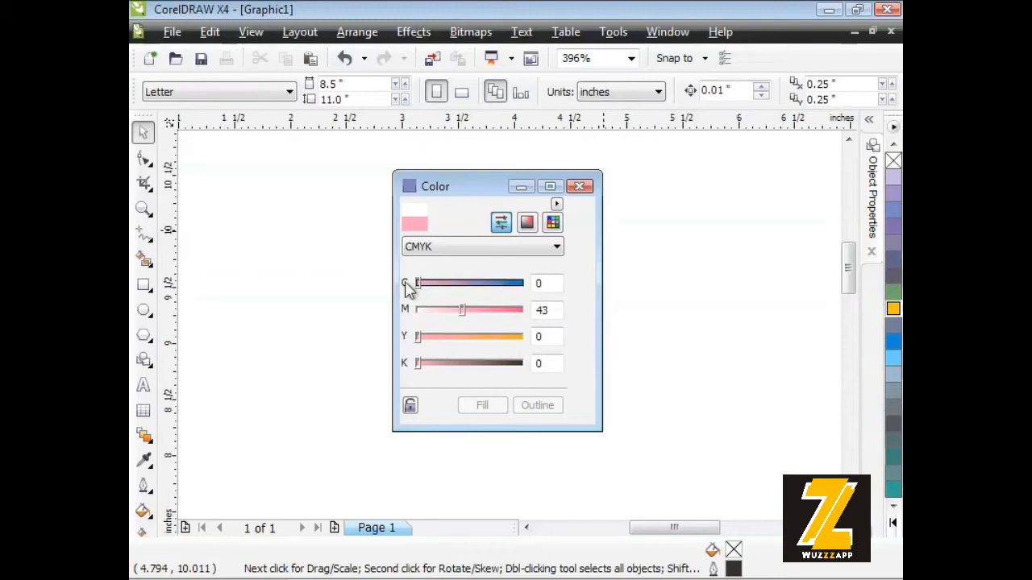
pyautogui.doubleClick(551, 312)
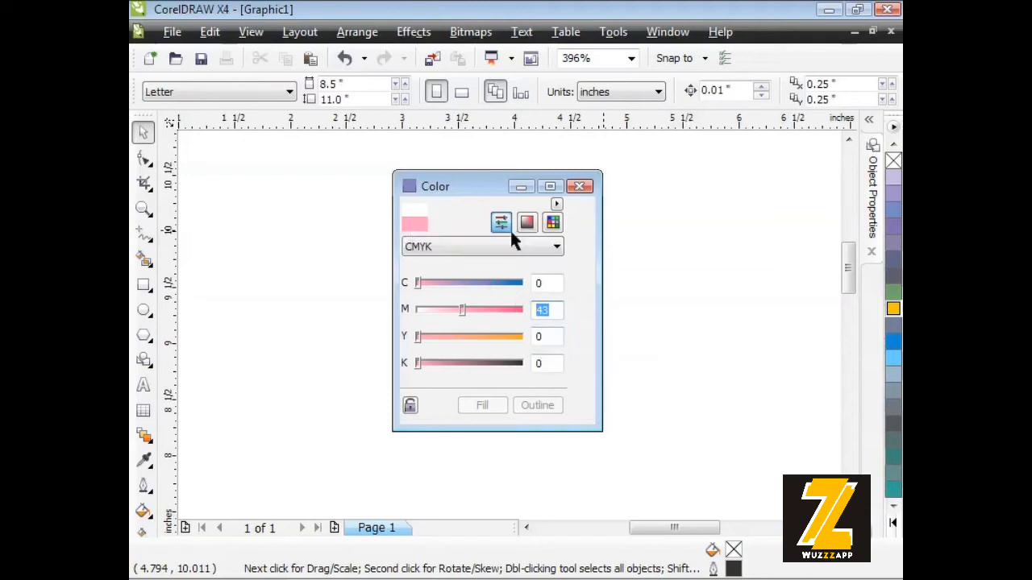
pyautogui.moveTo(814, 313); pyautogui.dragTo(893, 325)
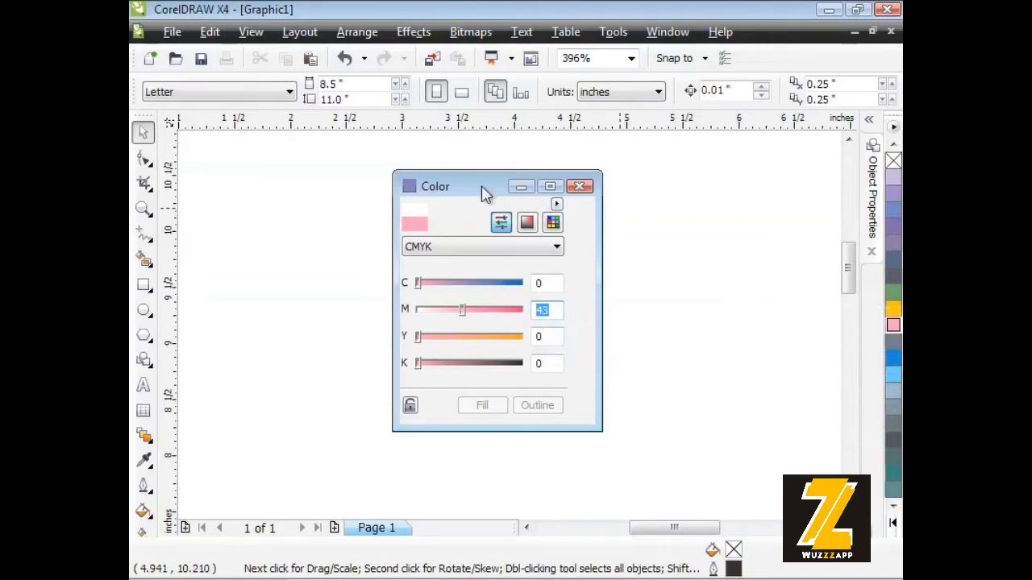
# Move the Color docker aside and draw a rectangle about 1.67 by 1.12 inches in the empty area of the page.
pyautogui.moveTo(483, 193); pyautogui.dragTo(694, 196)
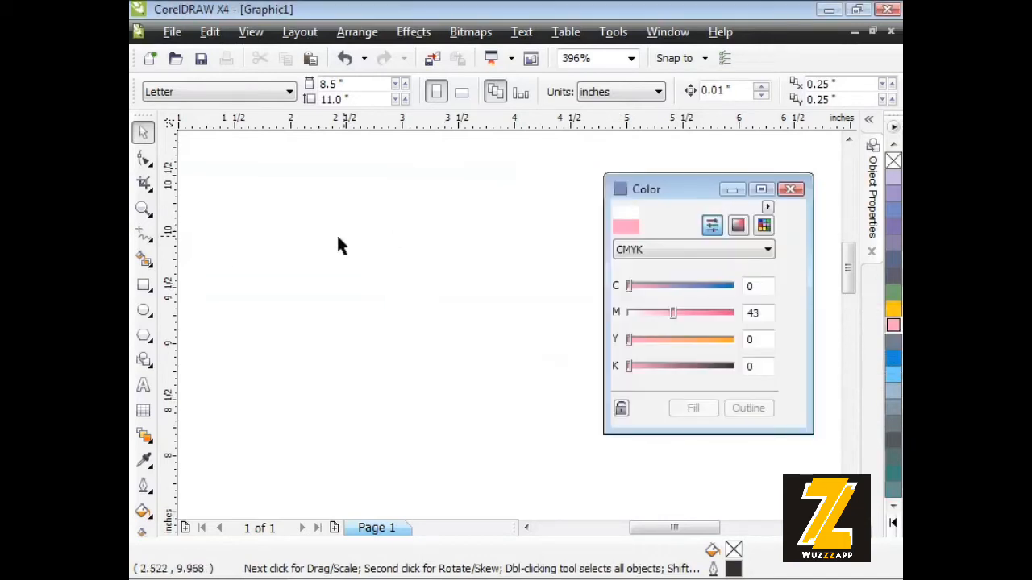
pyautogui.click(142, 287)
pyautogui.moveTo(256, 228); pyautogui.dragTo(442, 354)
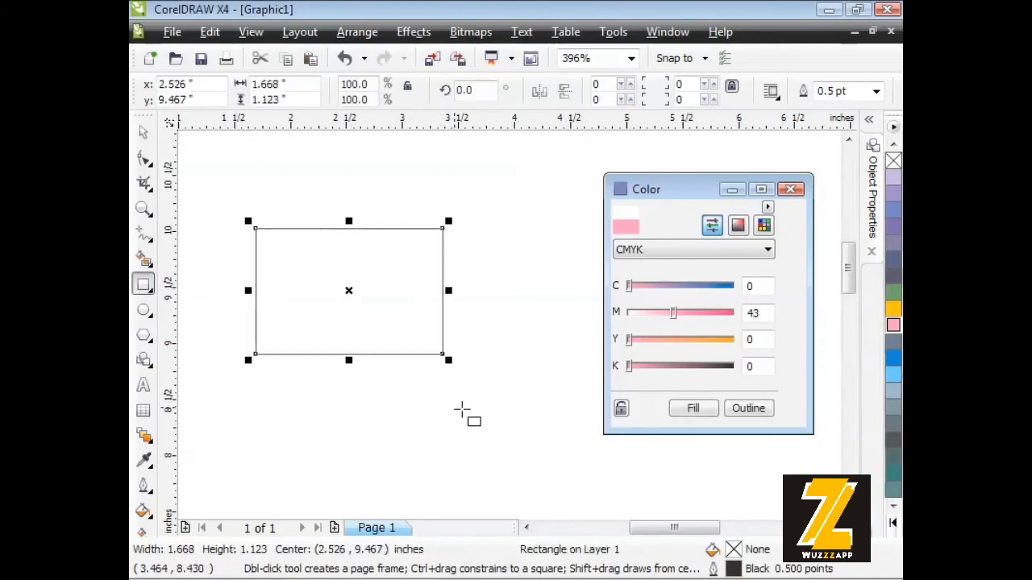
# Try the custom swatches as the rectangle's fill, ending on pink, and apply the custom green to its outline.
pyautogui.click(893, 310)
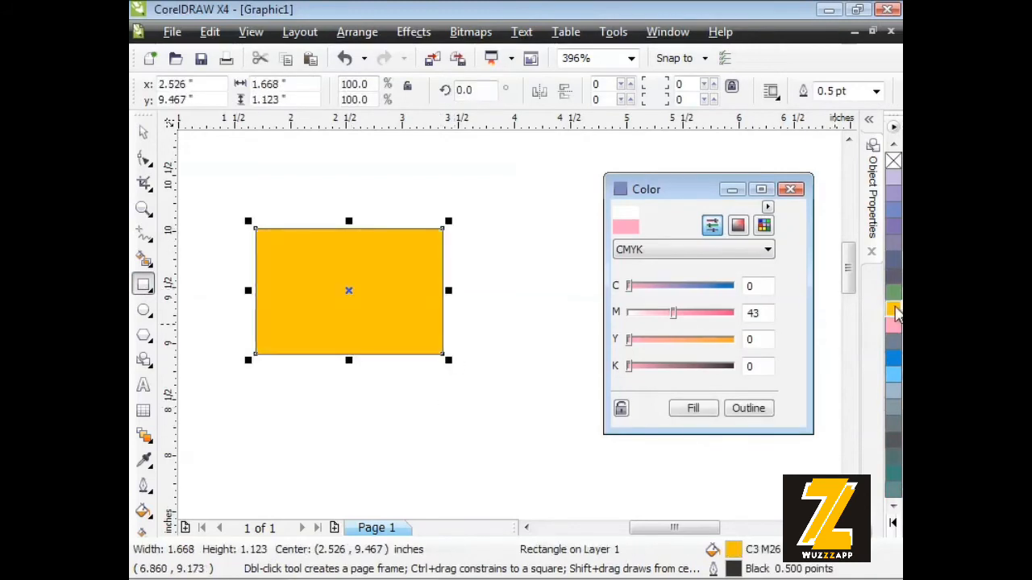
pyautogui.click(893, 293)
pyautogui.click(893, 308)
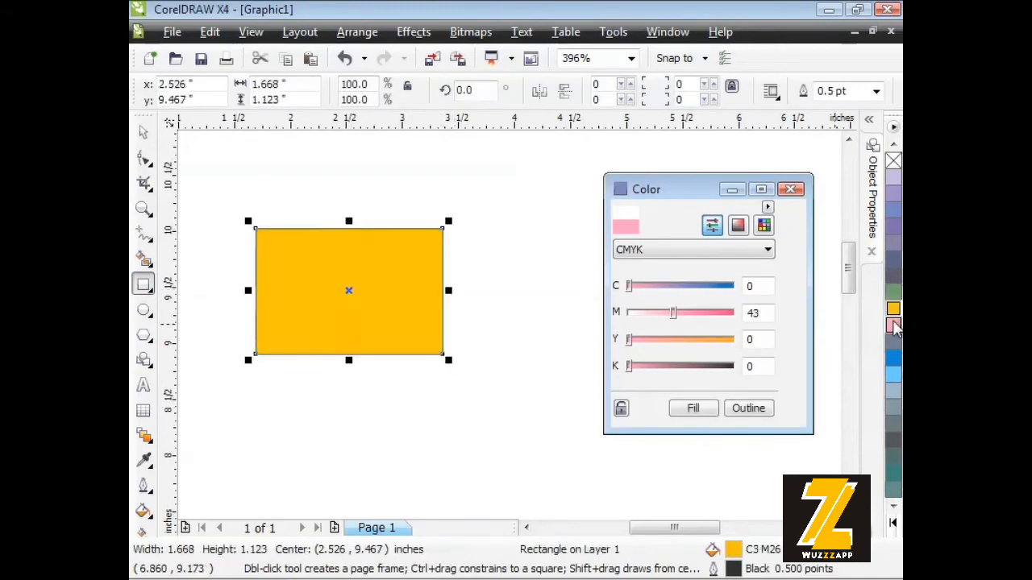
pyautogui.click(893, 324)
pyautogui.rightClick(892, 296)
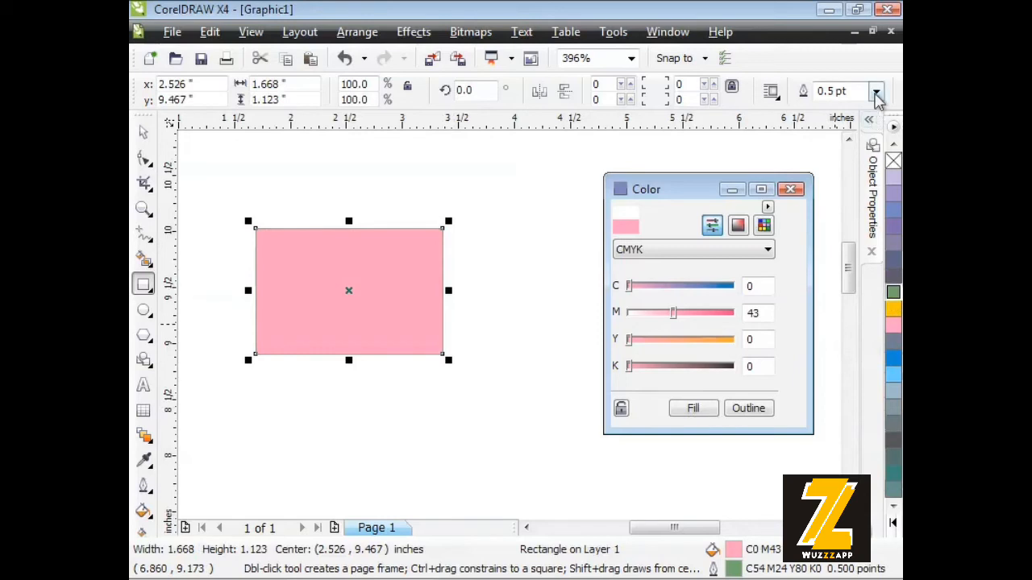
# Give the rectangle a 10 pt outline in the custom golden yellow and fill it with the custom green.
pyautogui.click(876, 92)
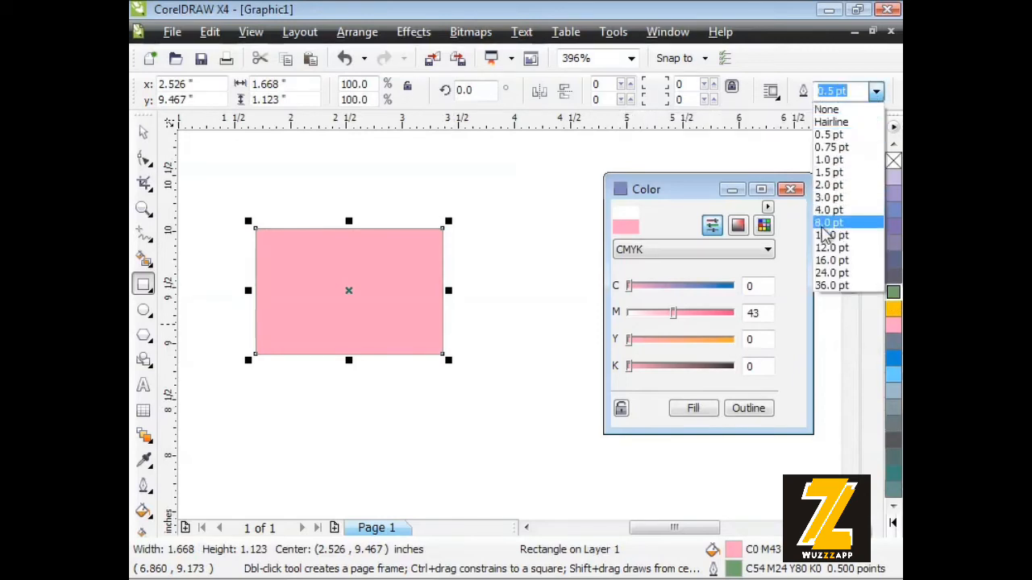
pyautogui.click(822, 237)
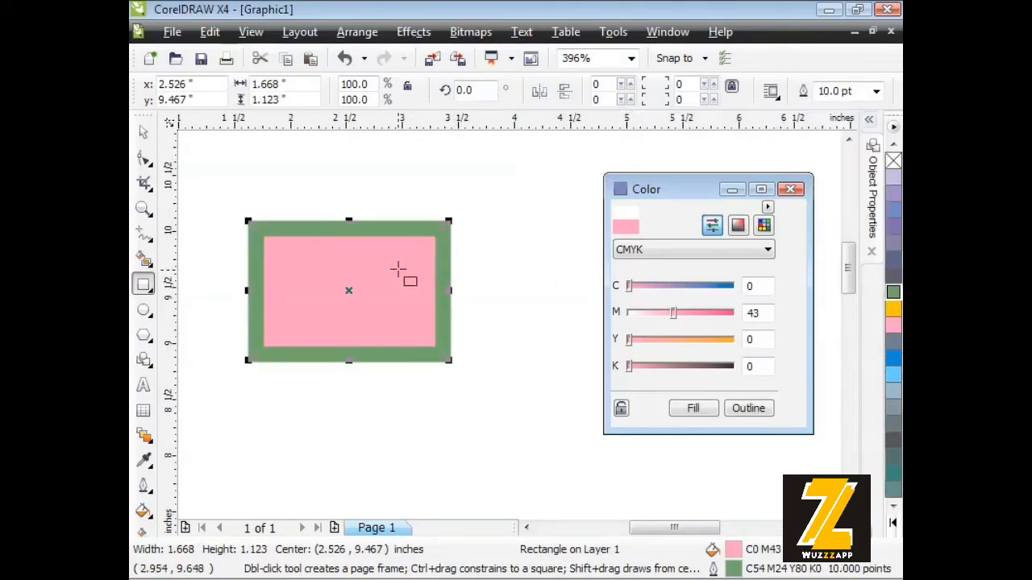
pyautogui.rightClick(892, 311)
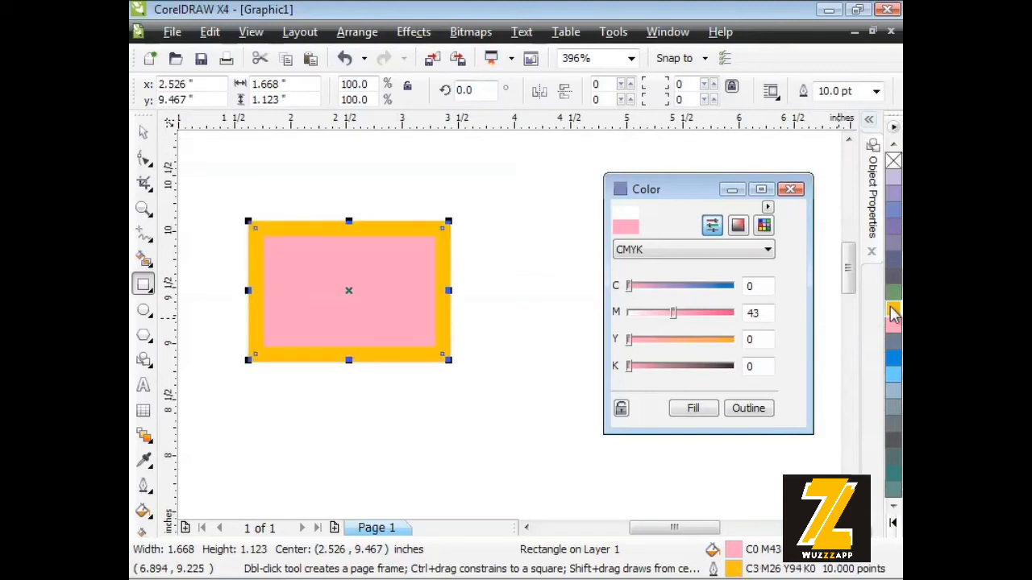
pyautogui.click(893, 293)
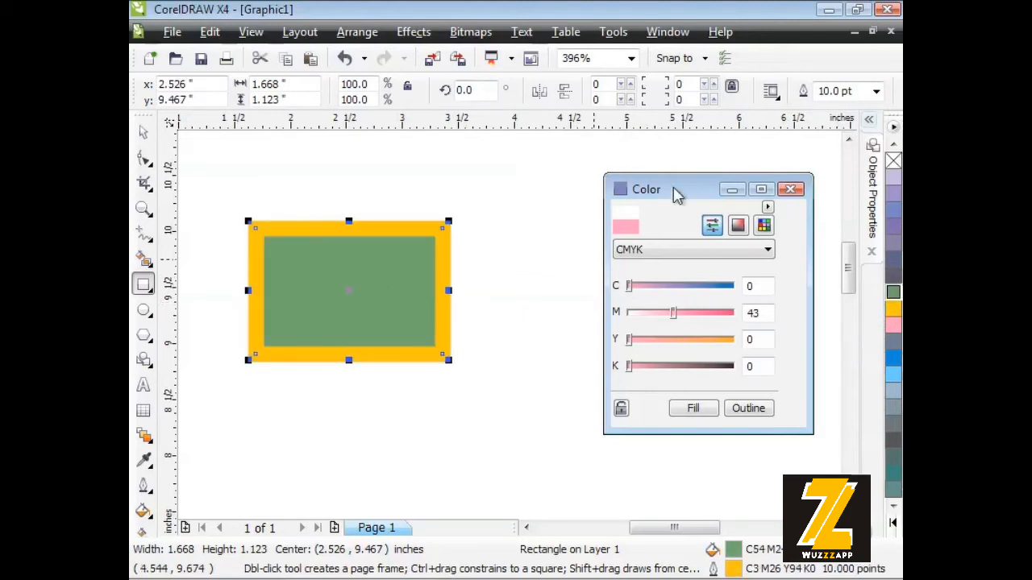
# Mix a light orange of C1 M39 Y71 K0 in the color viewer and add it to the palette above the golden yellow.
pyautogui.moveTo(677, 189); pyautogui.dragTo(594, 194)
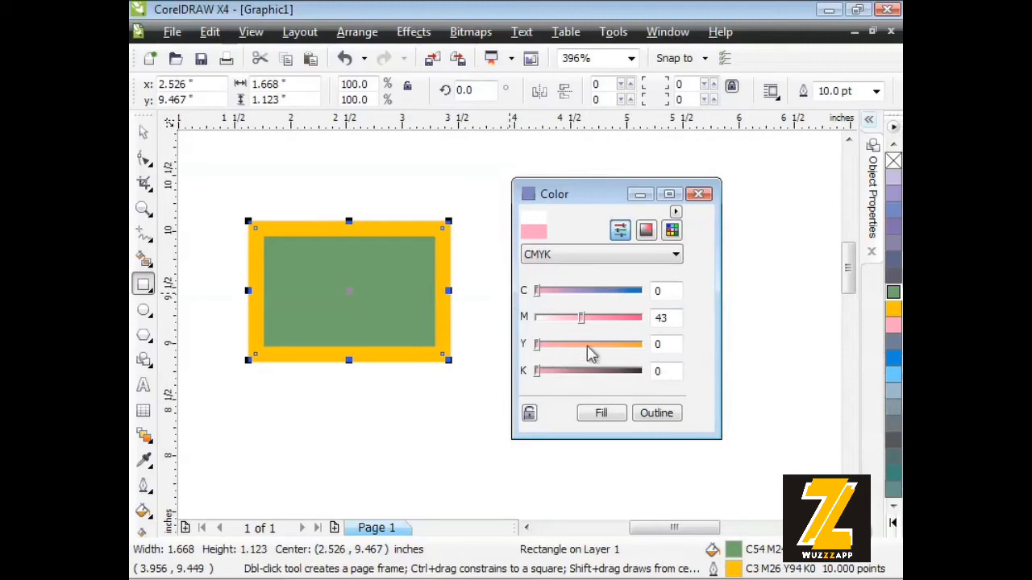
pyautogui.click(645, 232)
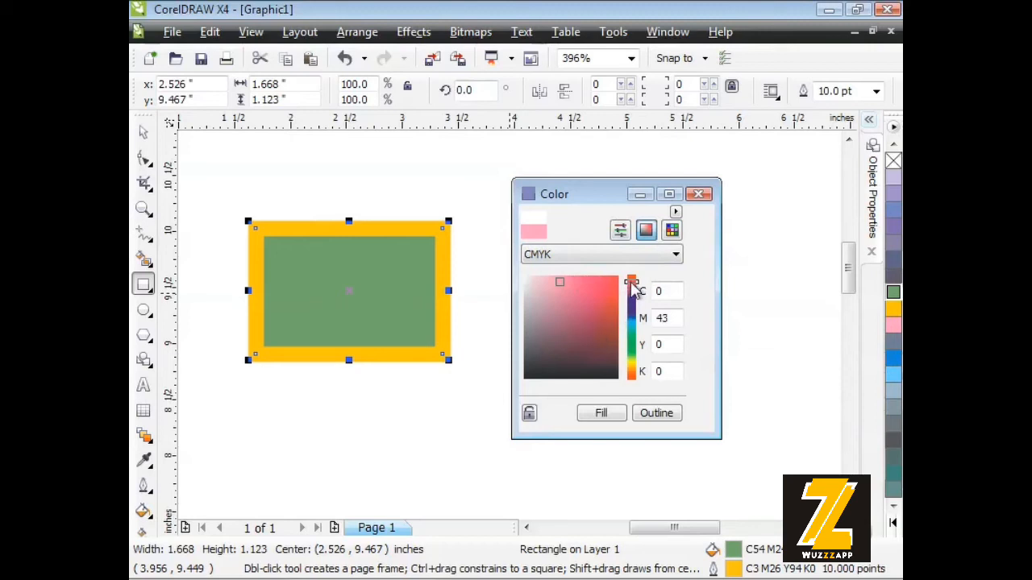
pyautogui.moveTo(633, 287); pyautogui.dragTo(638, 379)
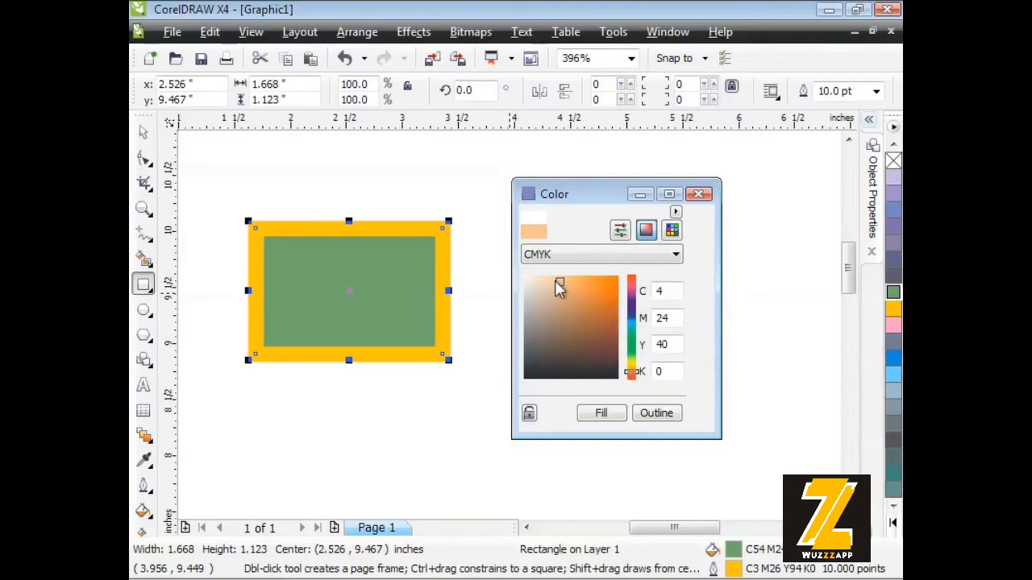
pyautogui.moveTo(559, 289)
pyautogui.mouseDown()
pyautogui.moveTo(606, 285)
pyautogui.moveTo(562, 282)
pyautogui.moveTo(579, 279)
pyautogui.mouseUp()
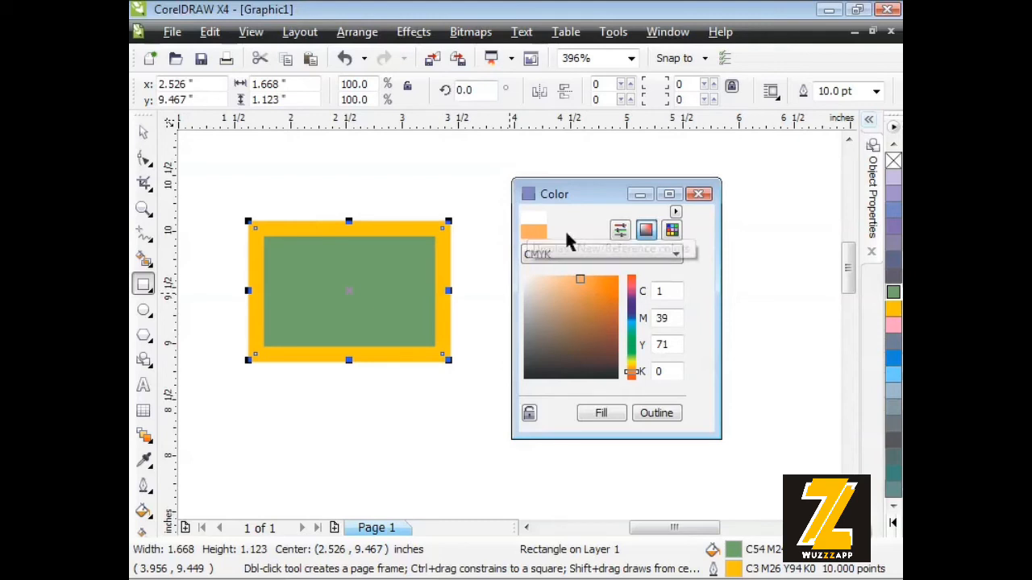
pyautogui.moveTo(891, 319); pyautogui.dragTo(892, 311)
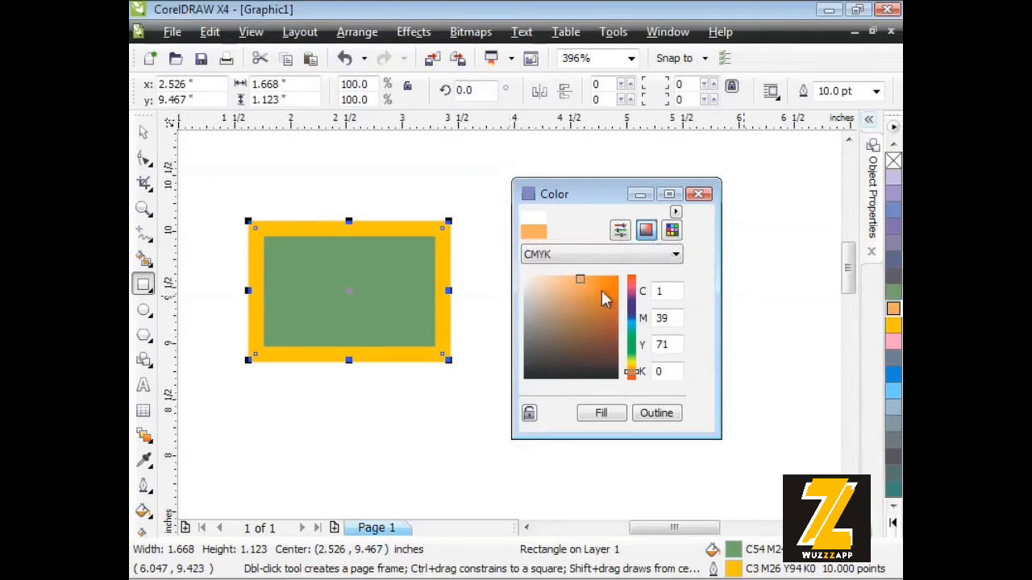
# Apply the mixed orange as the rectangle's fill, and replace it with a light green of C24 M0 Y85 K0.
pyautogui.click(601, 198)
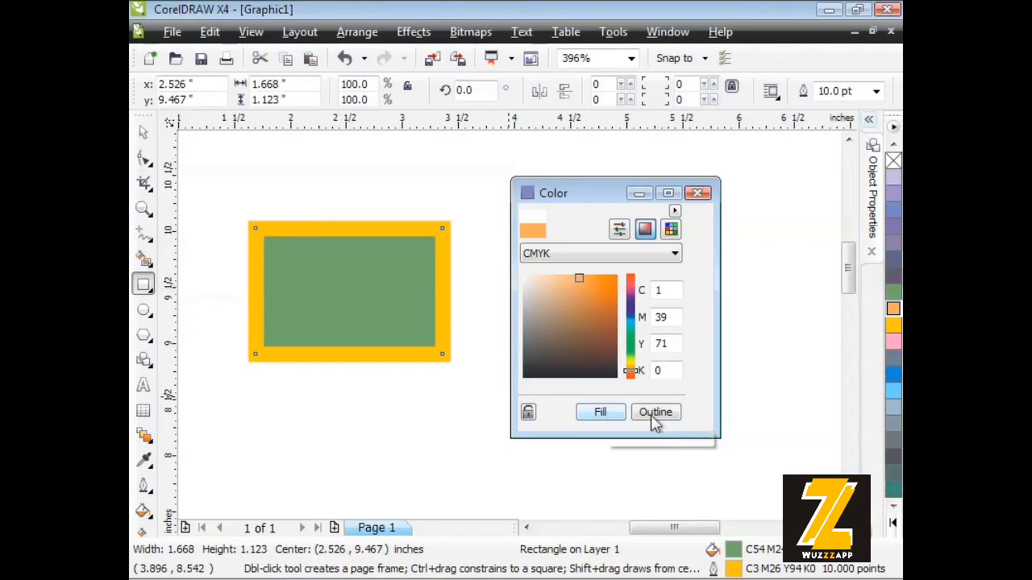
pyautogui.click(599, 415)
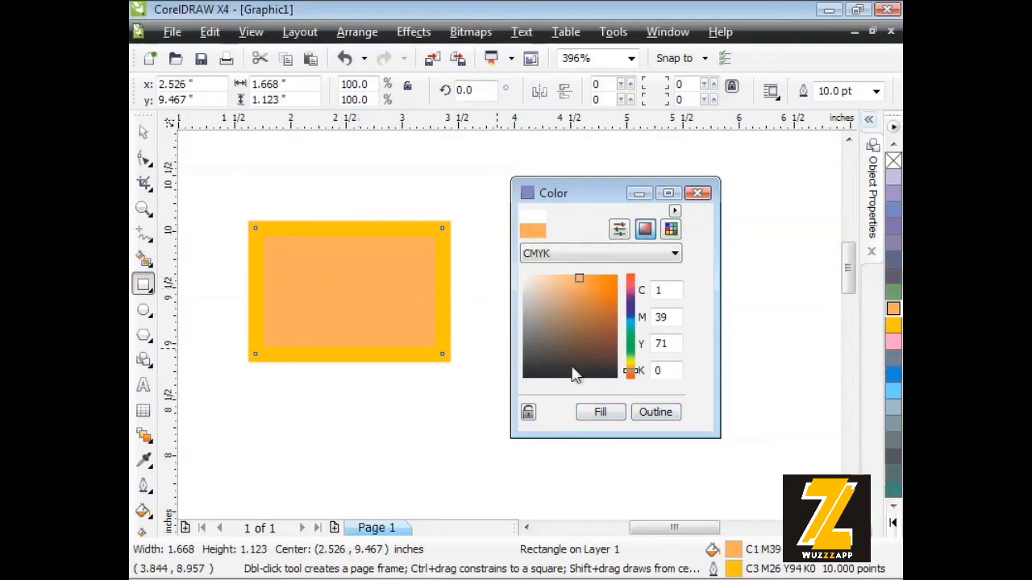
pyautogui.click(630, 367)
pyautogui.moveTo(631, 371); pyautogui.dragTo(630, 355)
pyautogui.click(600, 411)
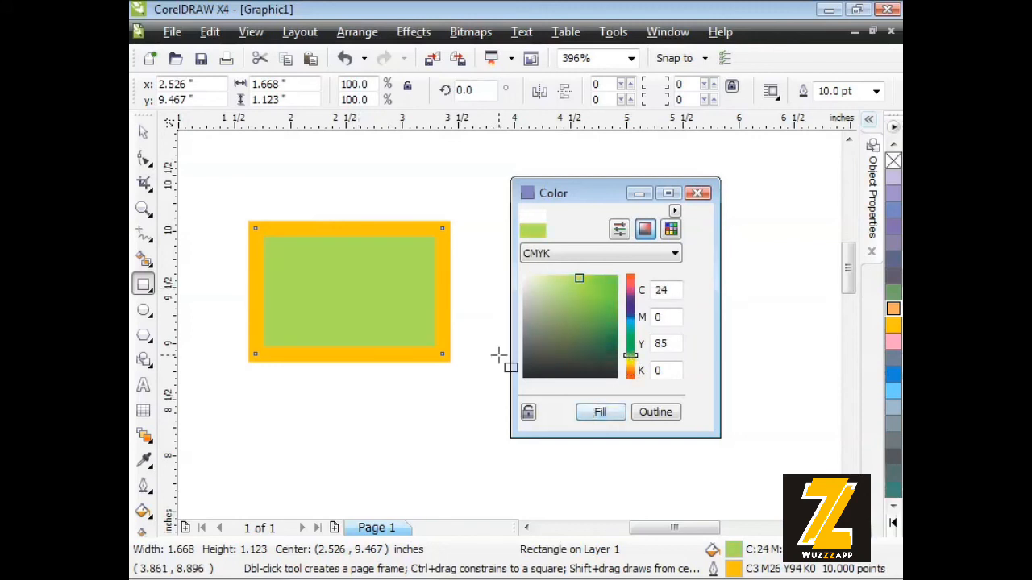
pyautogui.click(143, 132)
pyautogui.click(248, 179)
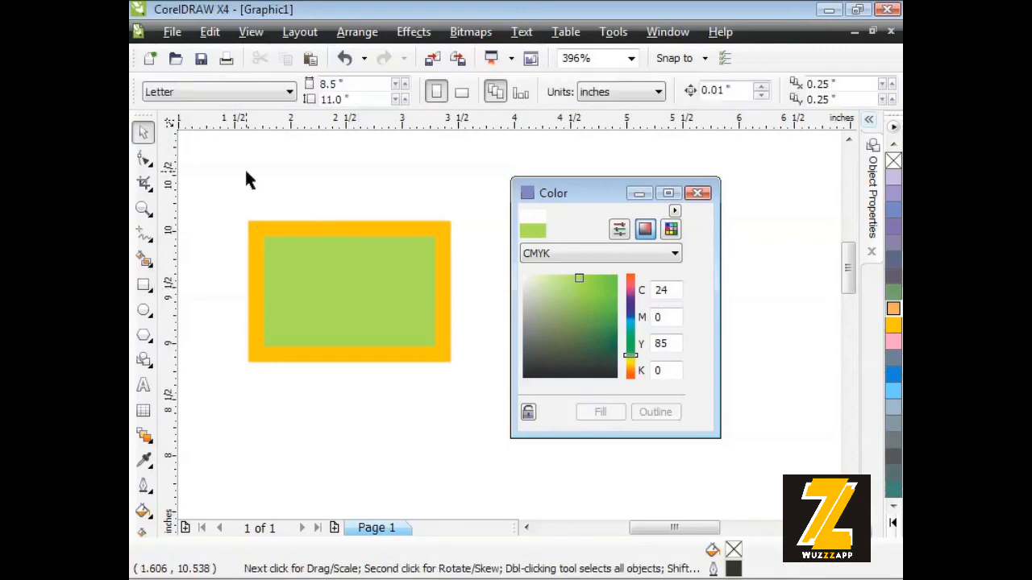